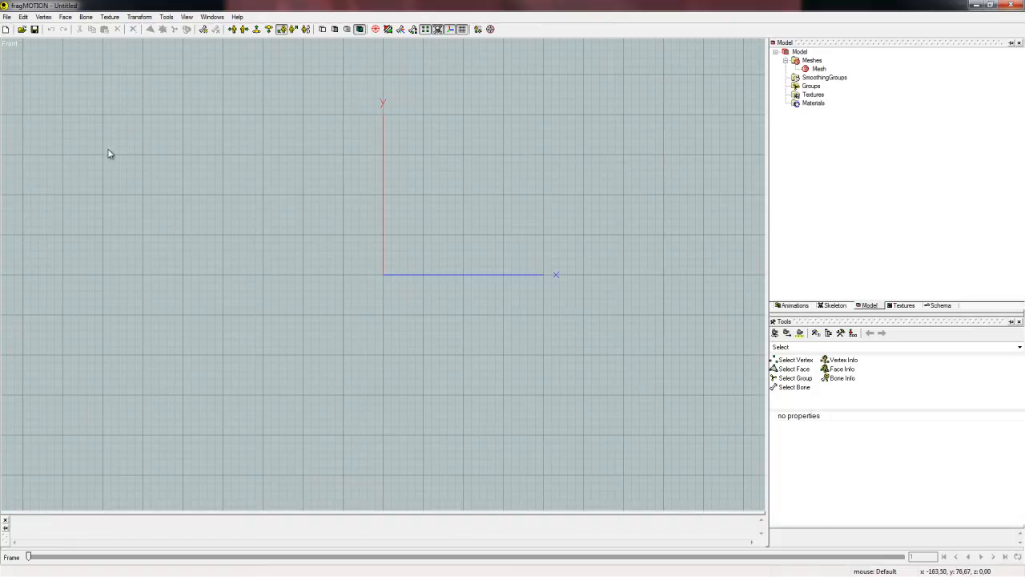
Open the model allmesh.x from the Texture tutorial folder on the desktop.
click(8, 17)
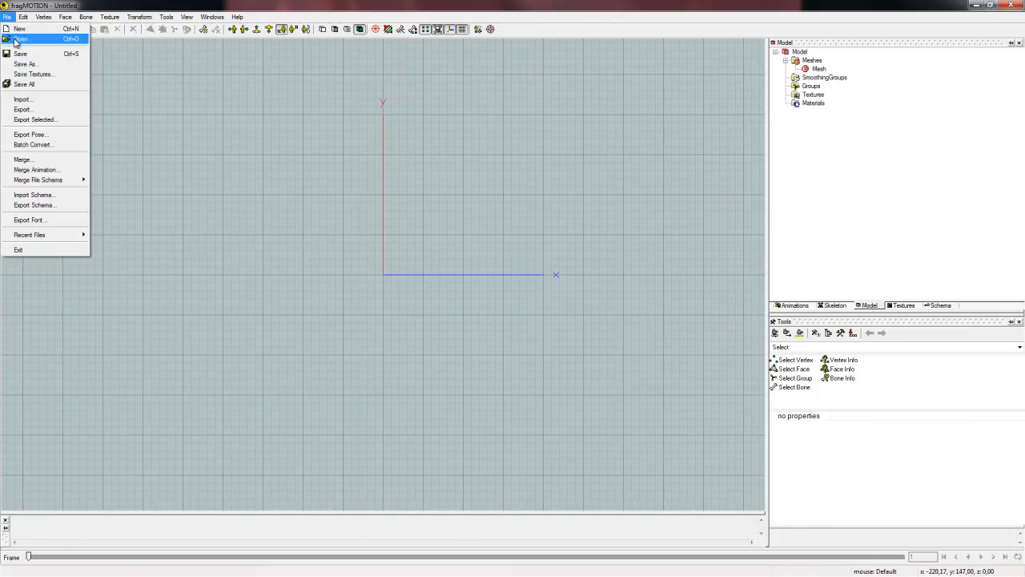
click(18, 39)
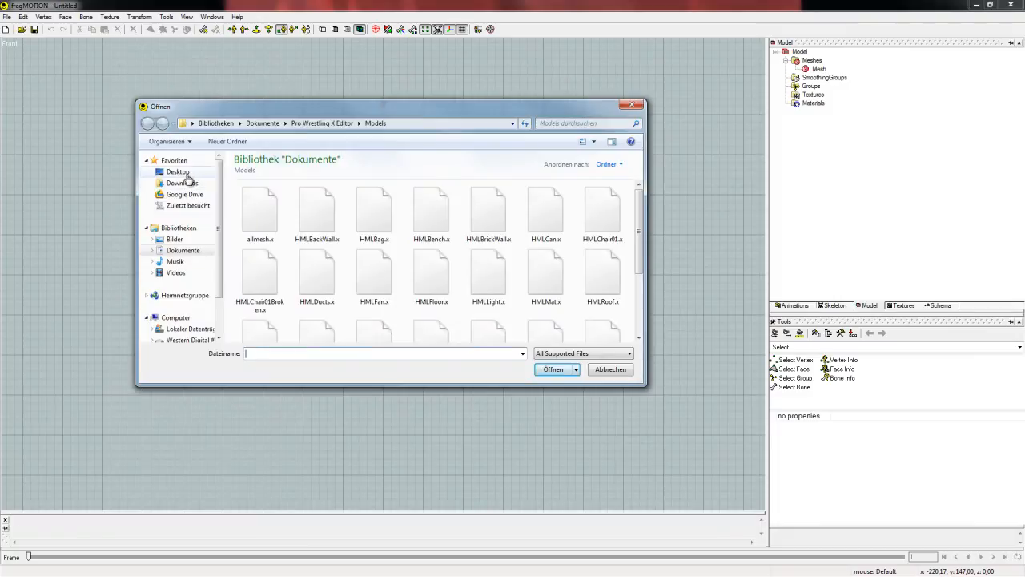
click(181, 172)
double_click(305, 233)
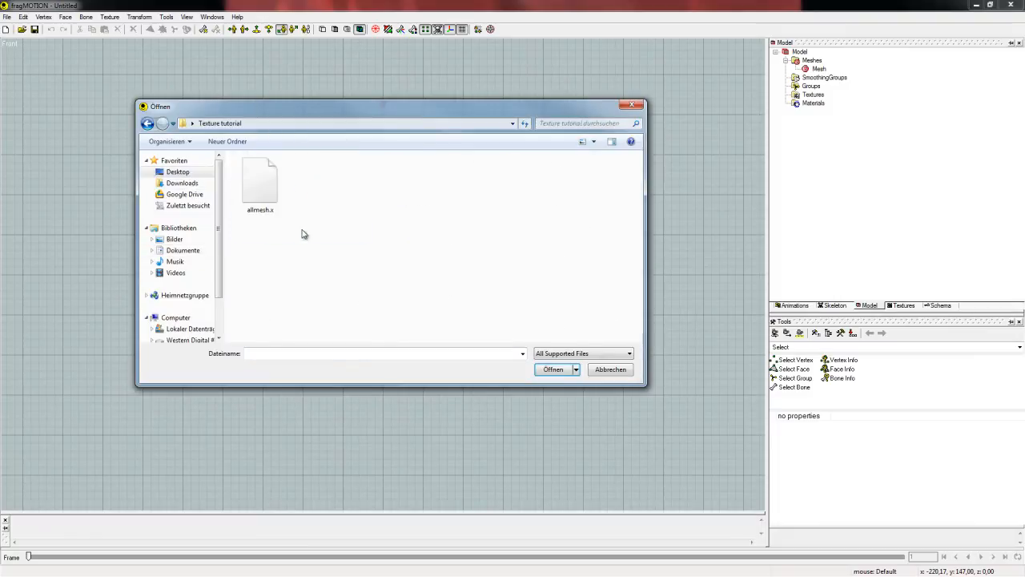
click(264, 184)
click(553, 369)
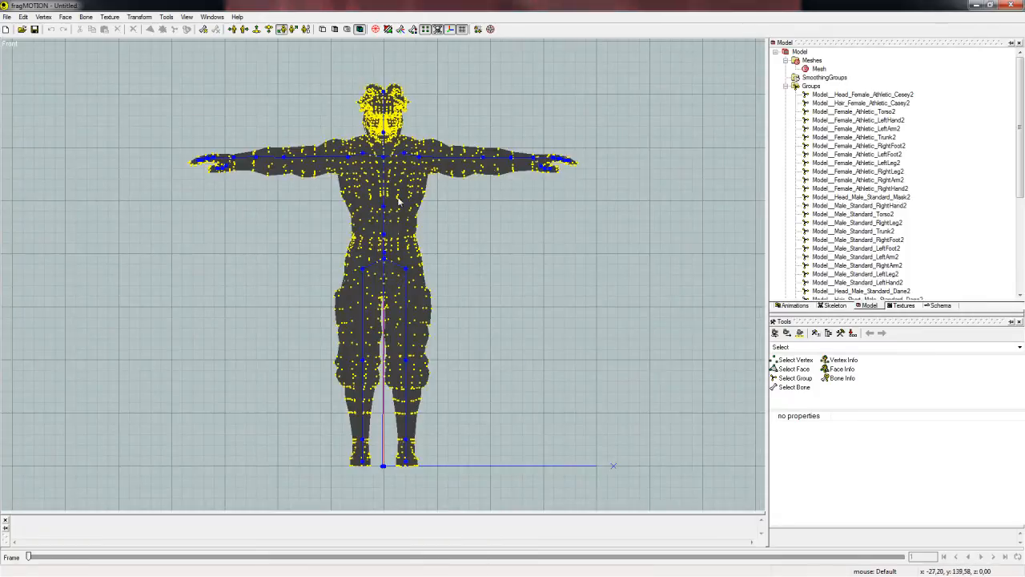
Turn off the display of the model's skeleton and vertices.
click(188, 19)
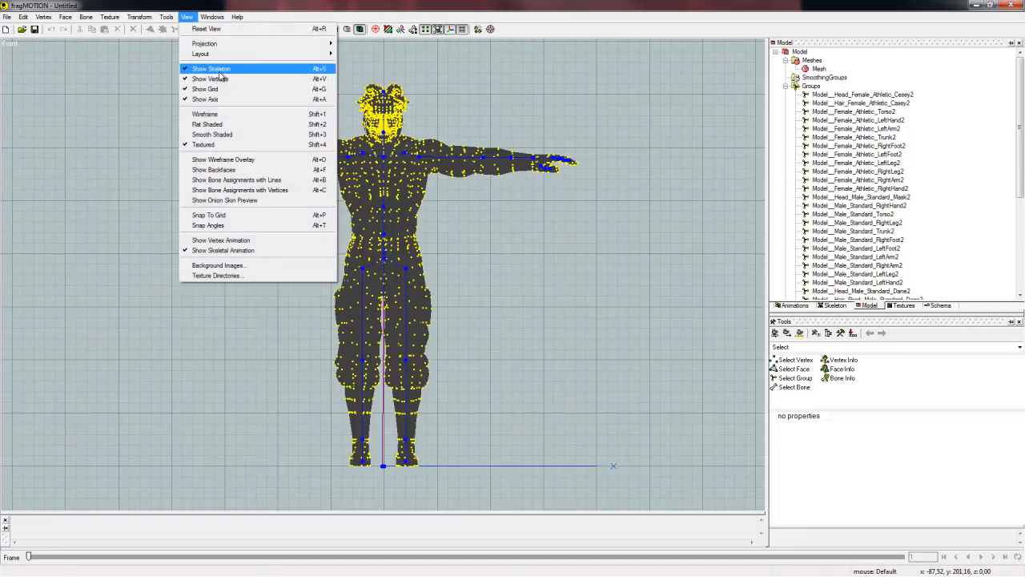
click(212, 68)
click(187, 17)
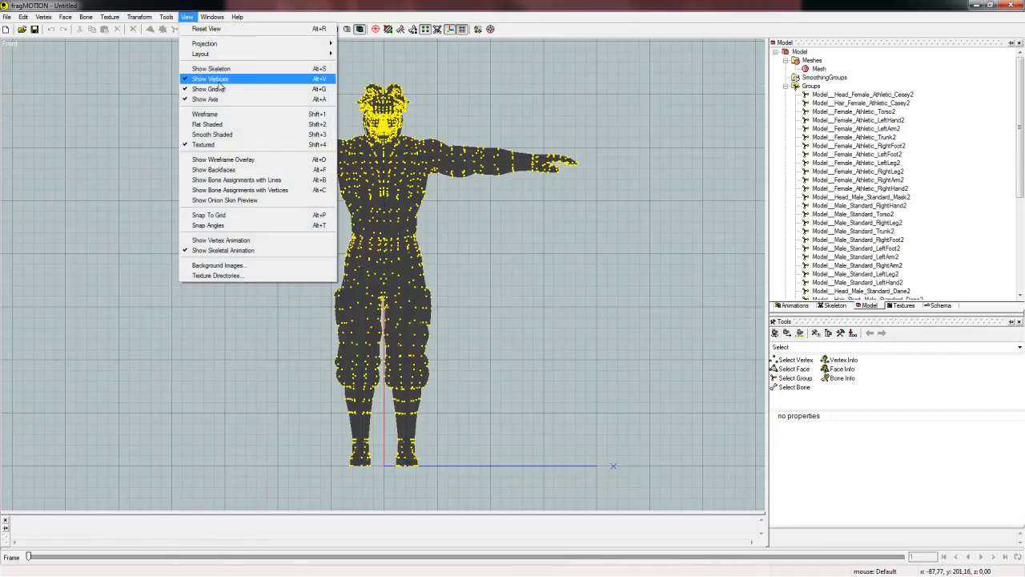
click(217, 79)
click(187, 17)
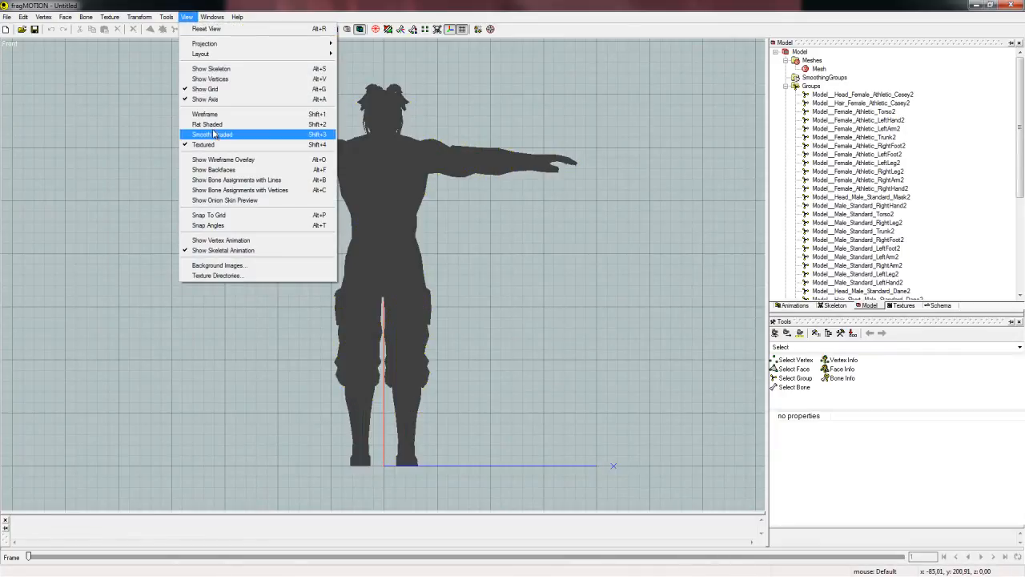
click(371, 14)
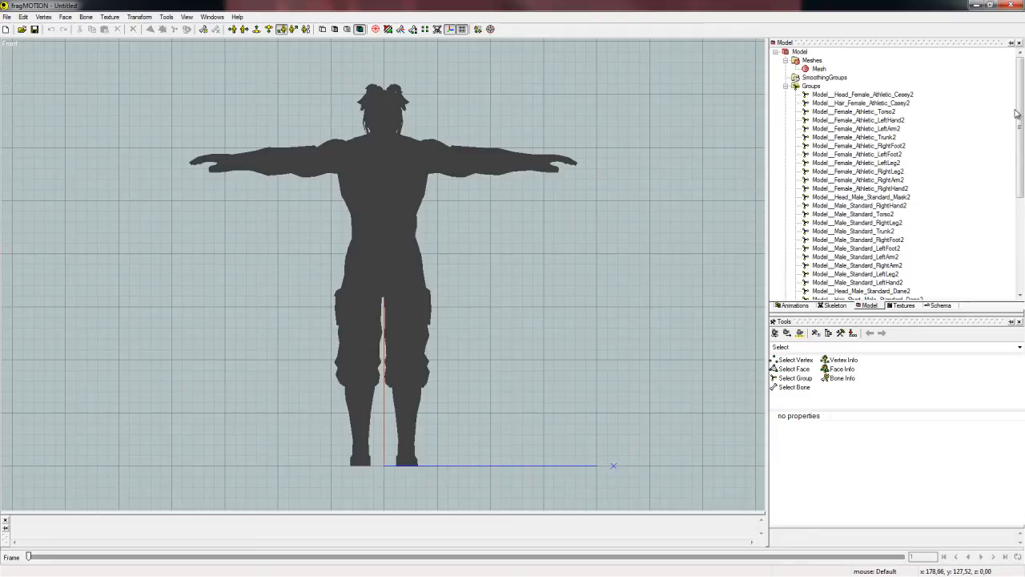
Look through the model's group list and check the files in the Texture tutorial folder.
scroll(1020, 114, down, 1)
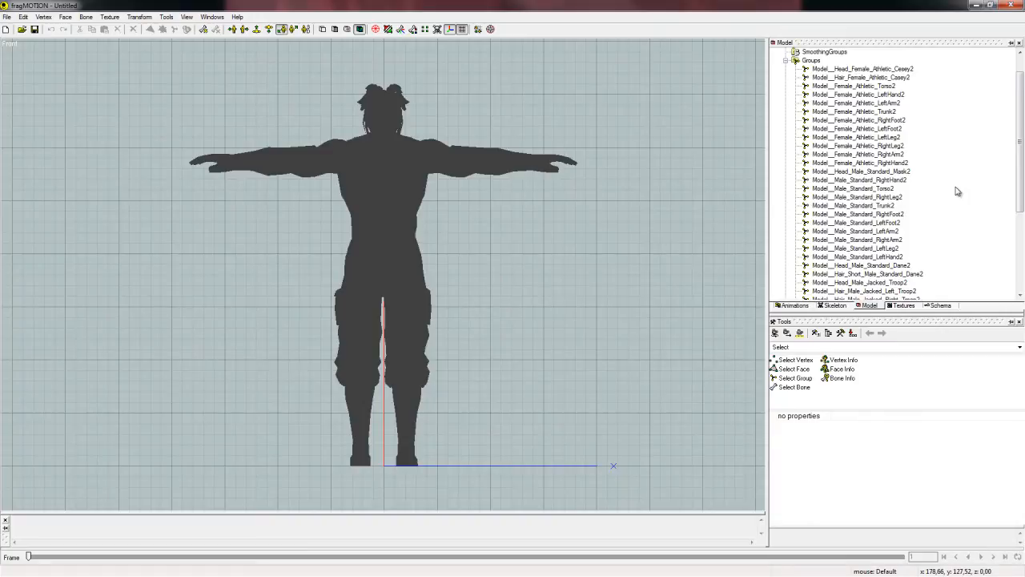
drag(1016, 161, 1017, 232)
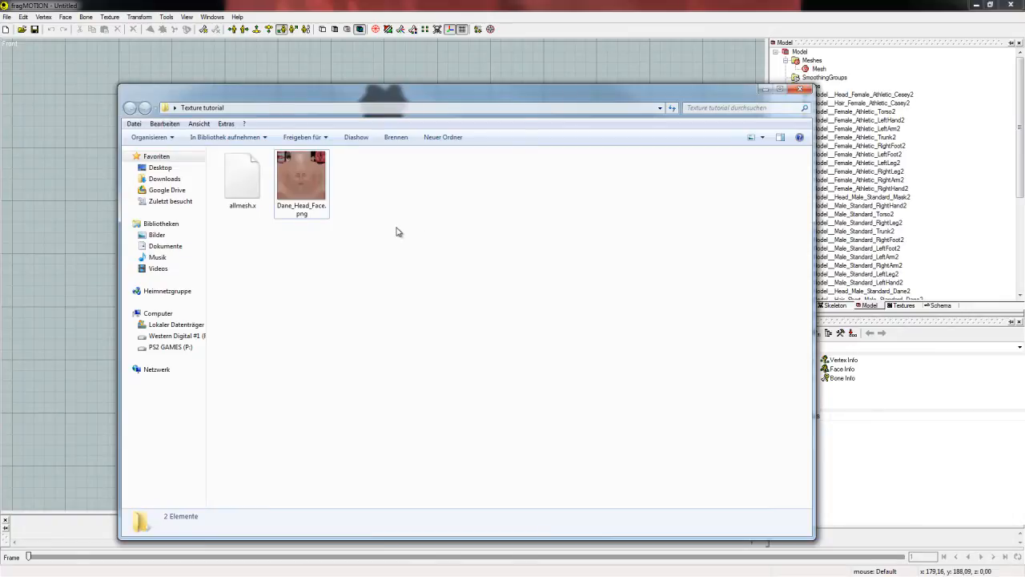
click(765, 89)
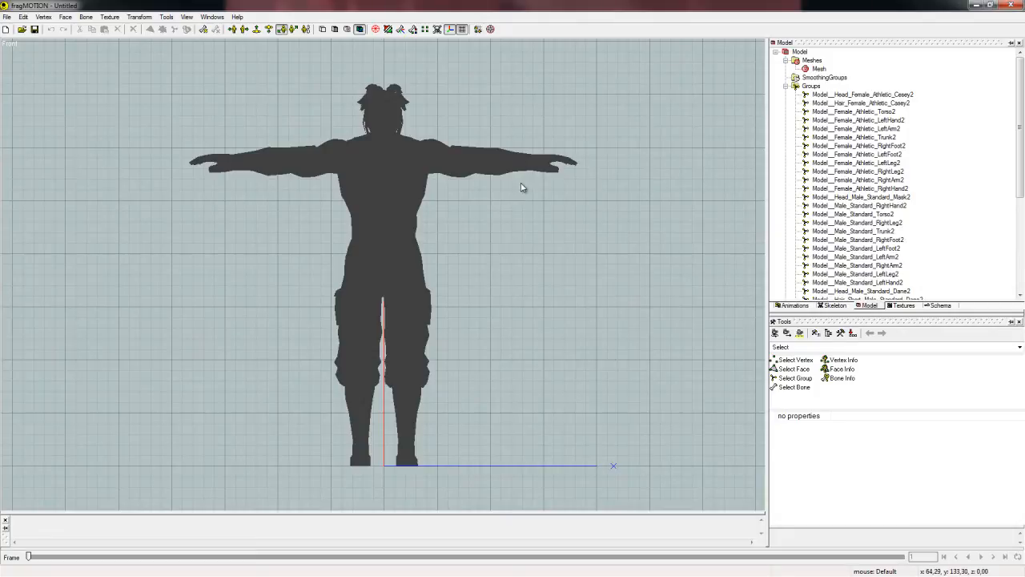
Isolate the male head by hiding the whole model and showing only the group Model__Head_Male_Standard_Dane2.
key(ctrl+a)
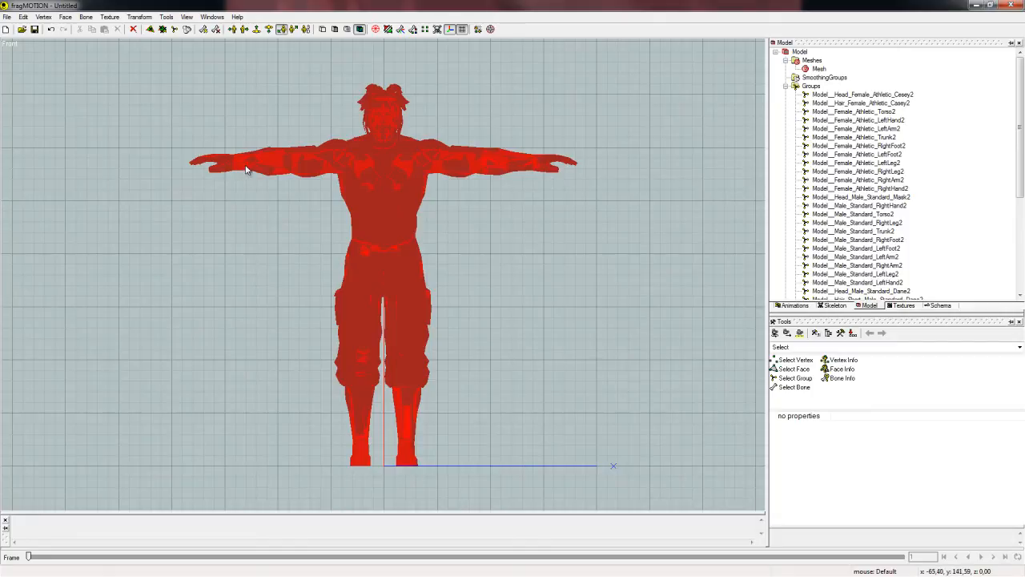
key(Delete)
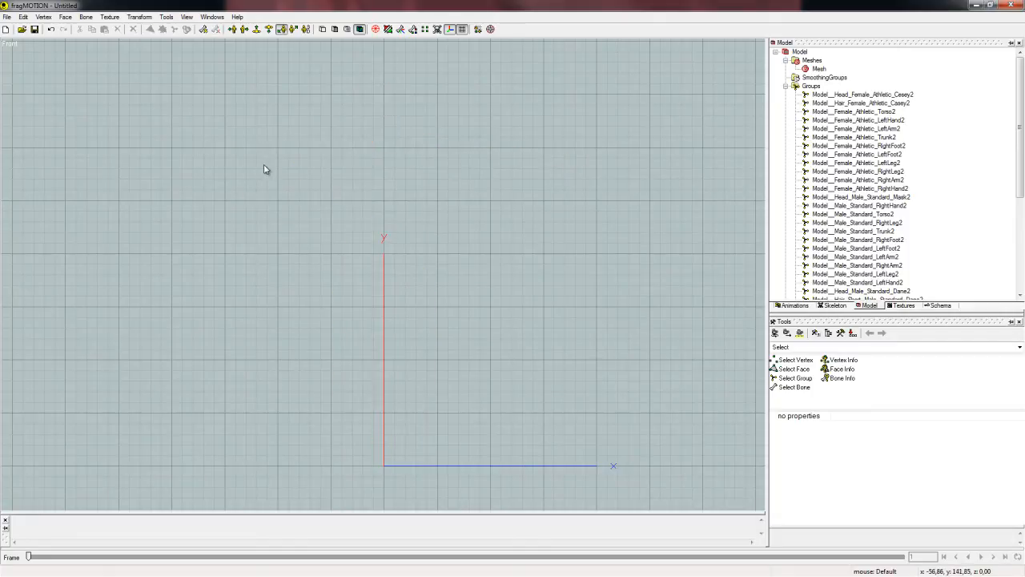
scroll(857, 237, down, 1)
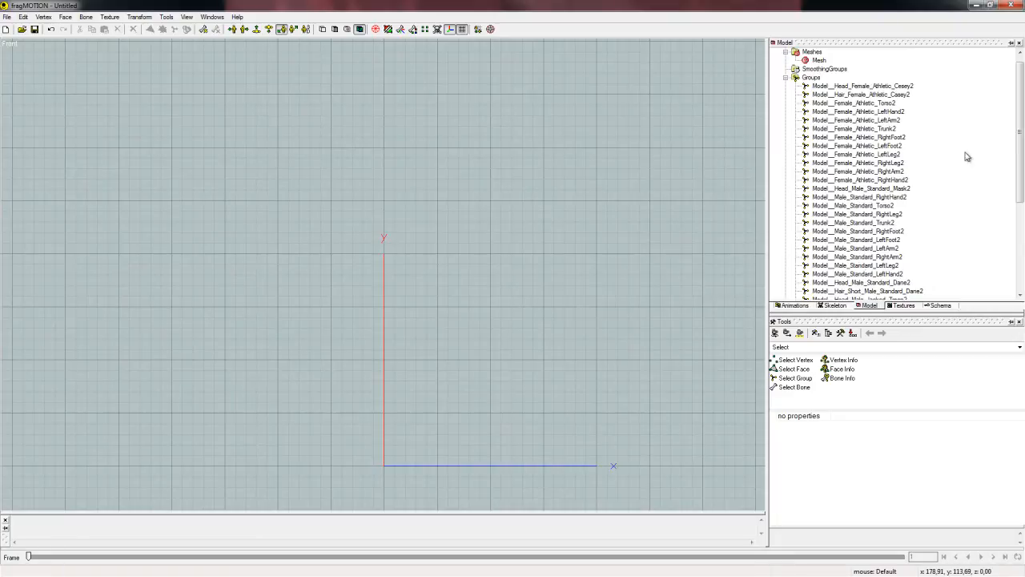
drag(1019, 124, 1020, 139)
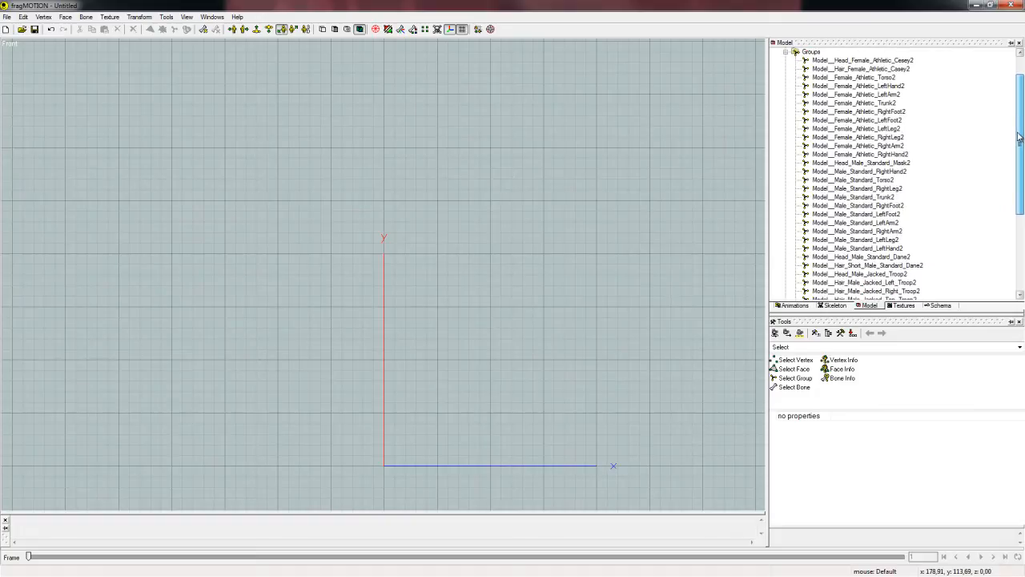
click(881, 257)
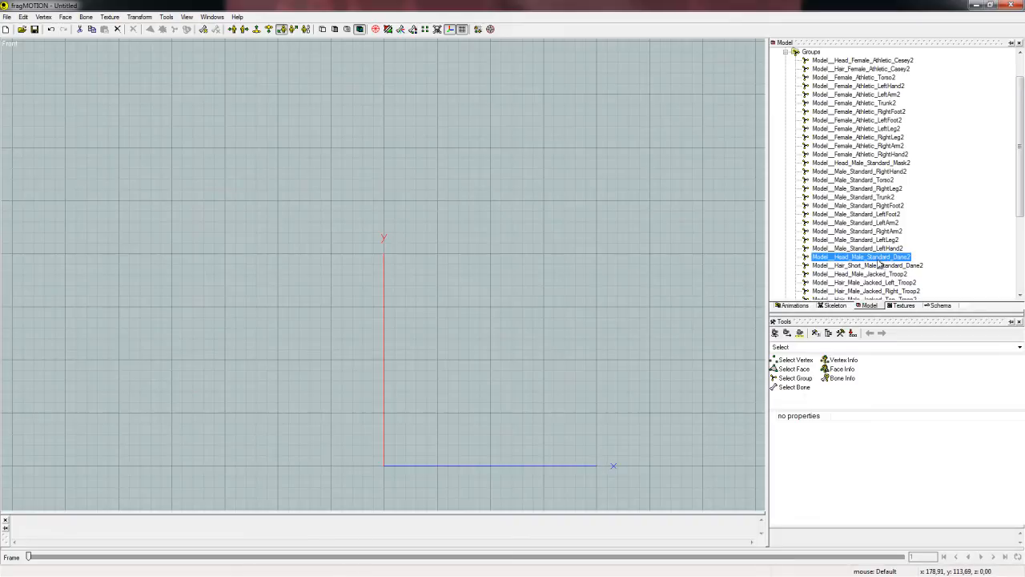
right_click(840, 259)
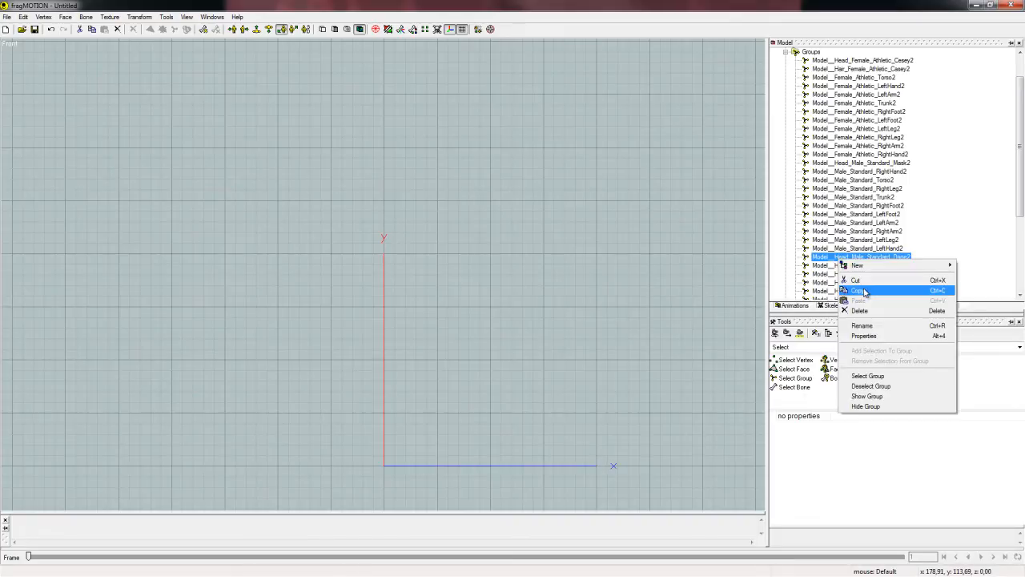
click(884, 397)
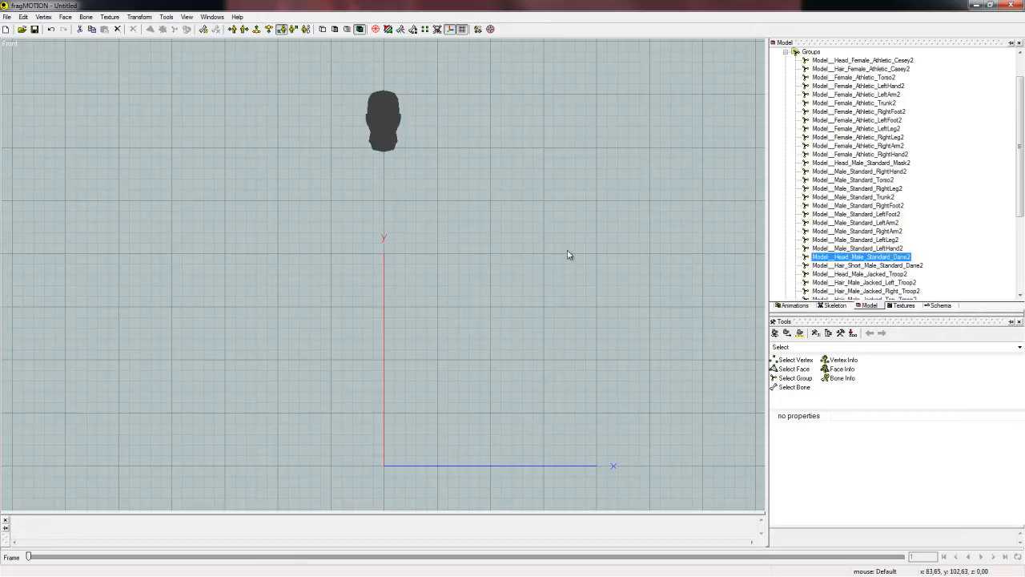
Add a new empty texture to the model's texture list.
click(904, 306)
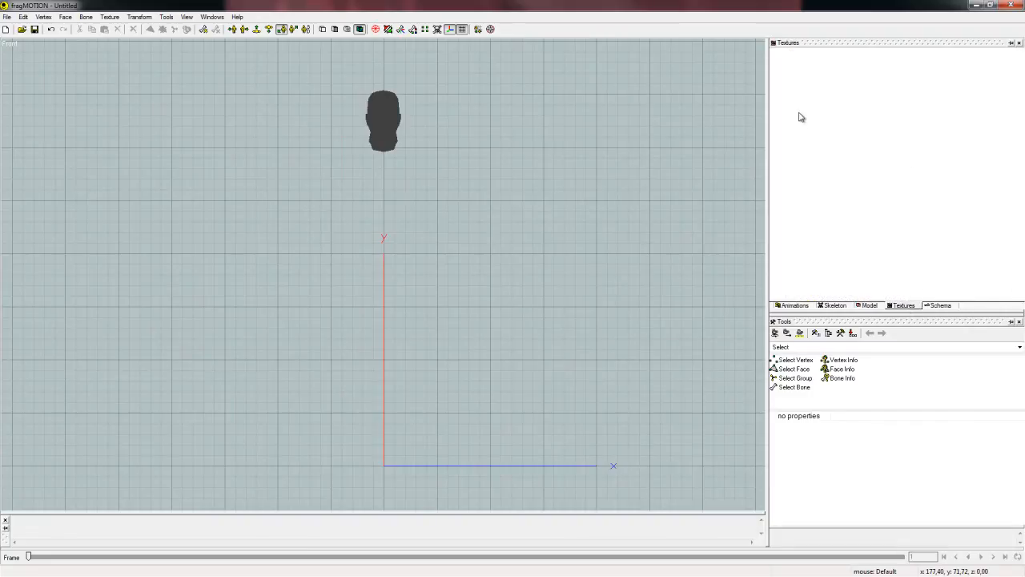
right_click(806, 115)
right_click(824, 93)
mouse_move(841, 99)
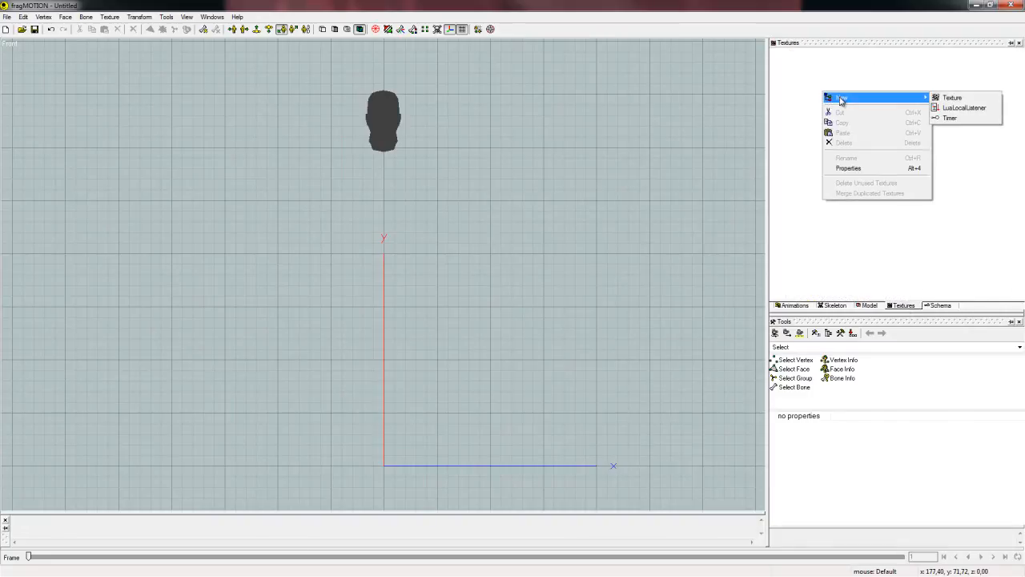
click(949, 98)
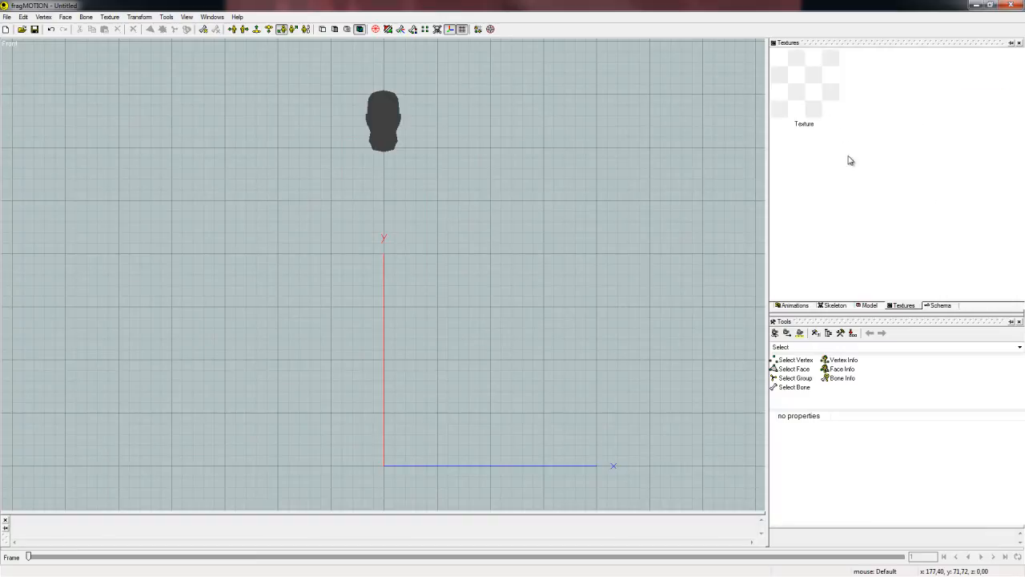
Load the image Dane_Head_Face.png into the empty texture.
click(830, 117)
right_click(801, 95)
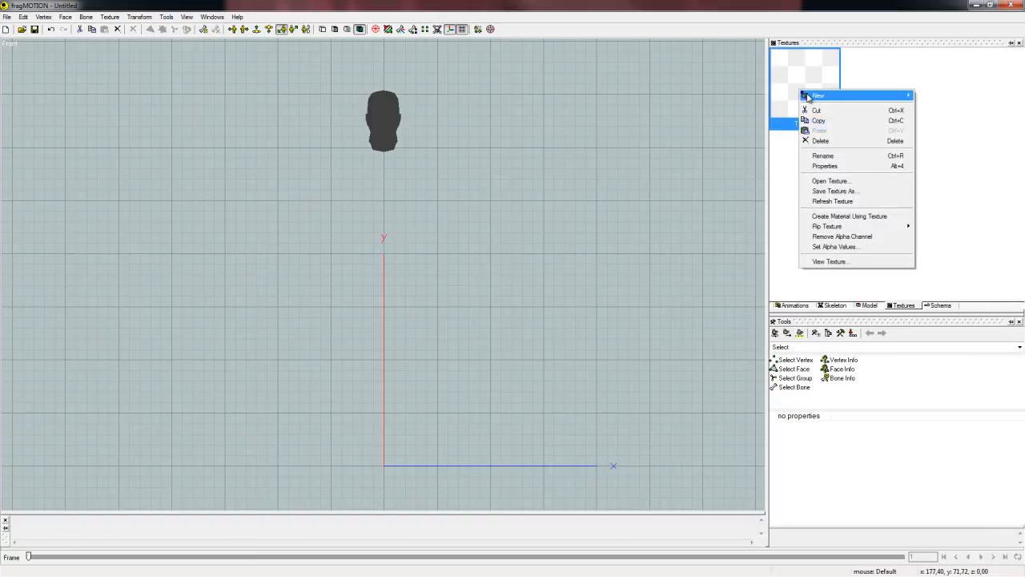
click(830, 181)
drag(325, 114, 398, 141)
click(350, 233)
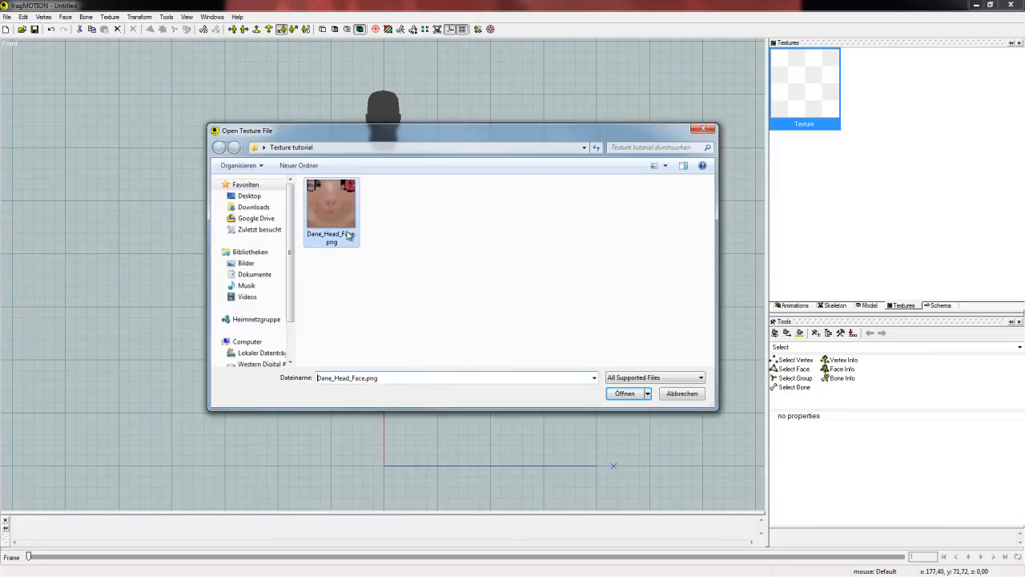
click(626, 394)
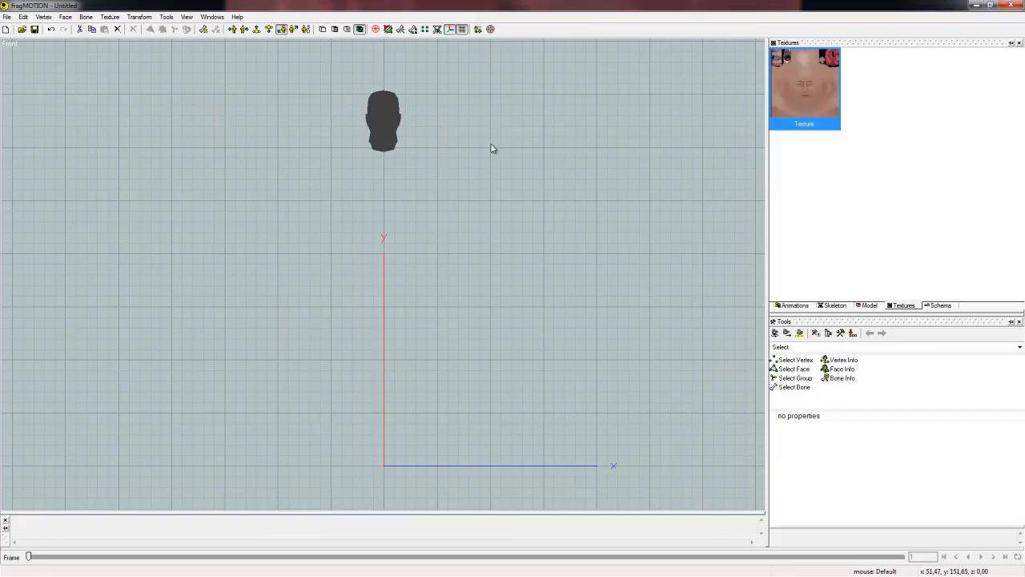
Create a material from the loaded face texture.
right_click(806, 113)
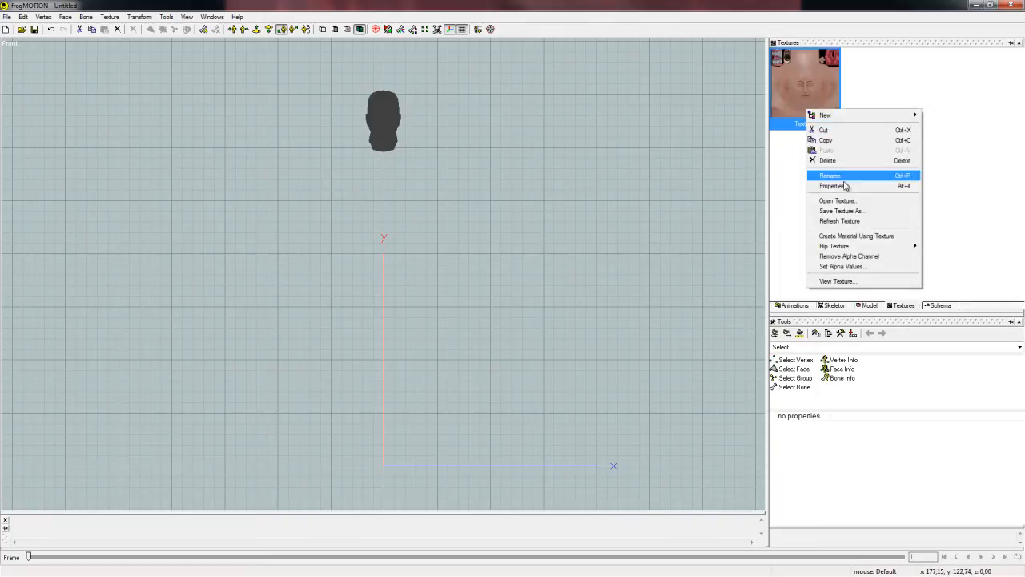
click(857, 237)
key(d)
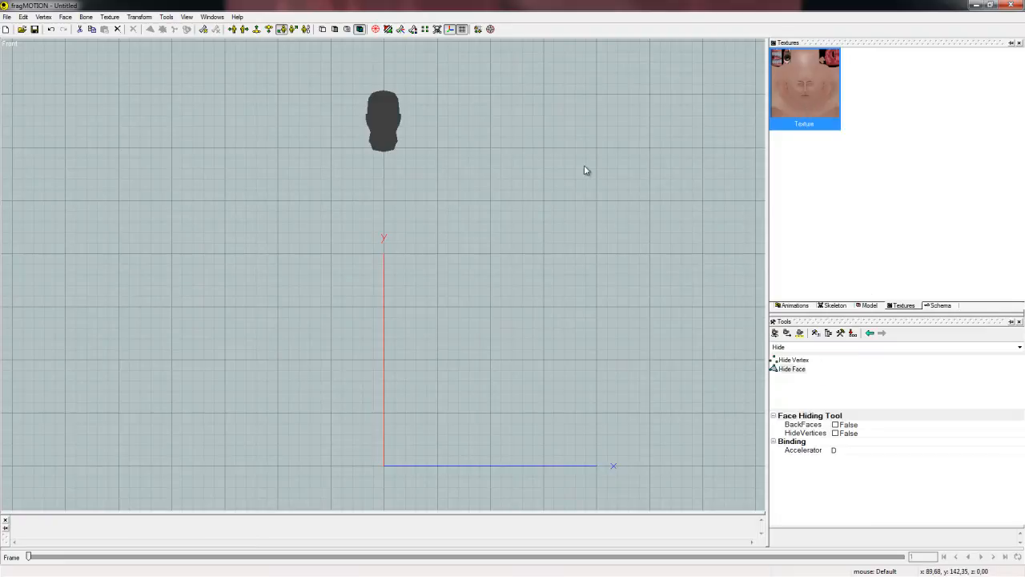
Select the Model__Head_Male_Standard_Dane2 group and open its coordinates in the Old UV Mapper.
click(870, 306)
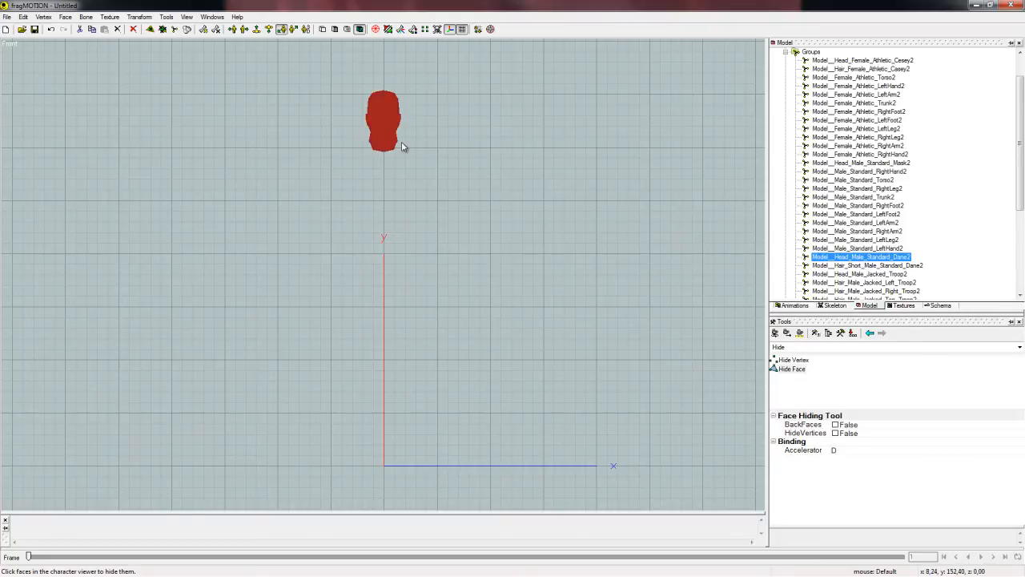
click(111, 17)
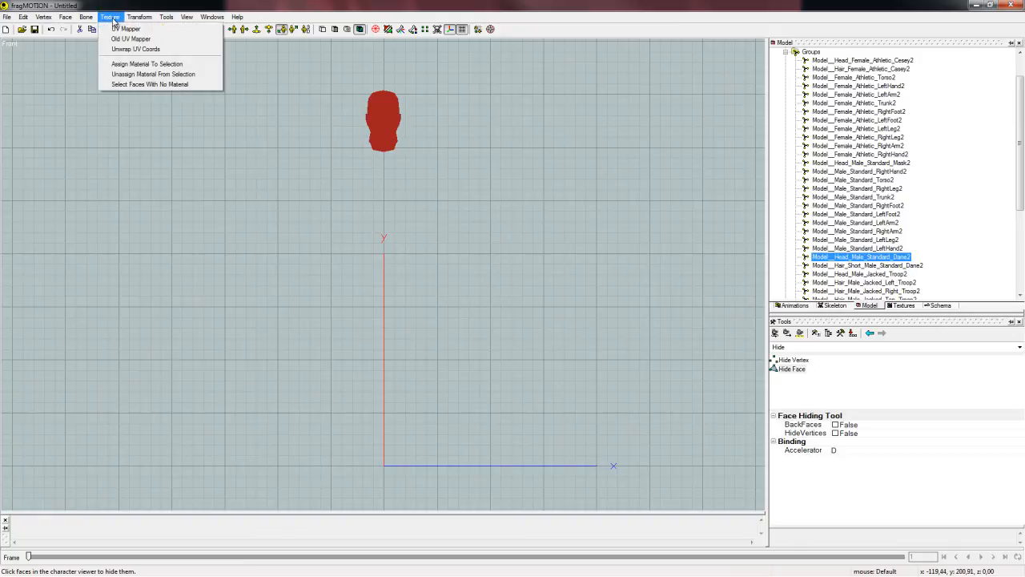
click(149, 39)
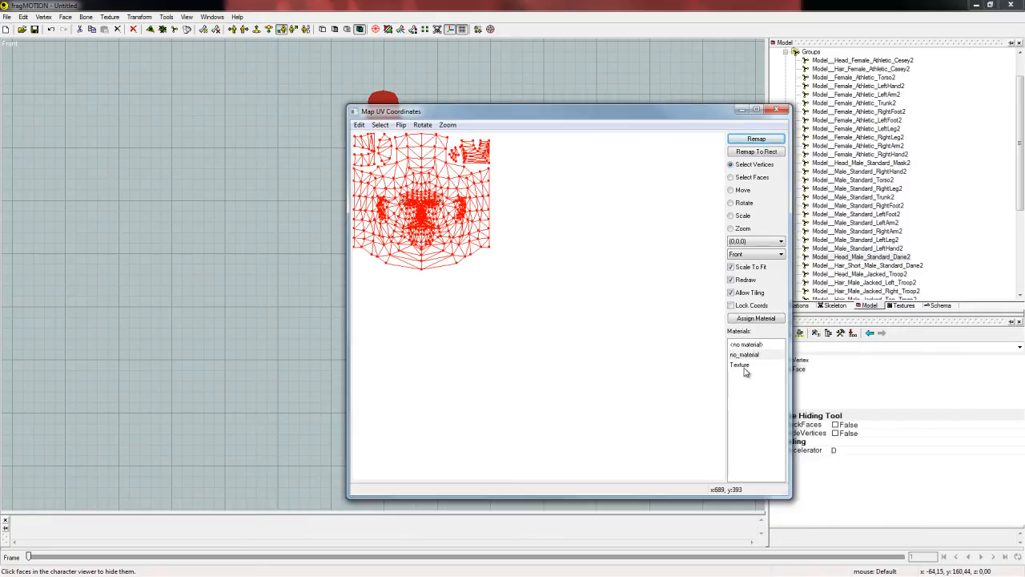
Assign the Texture material to the head, close the UV mapping window and deselect the head group.
click(740, 366)
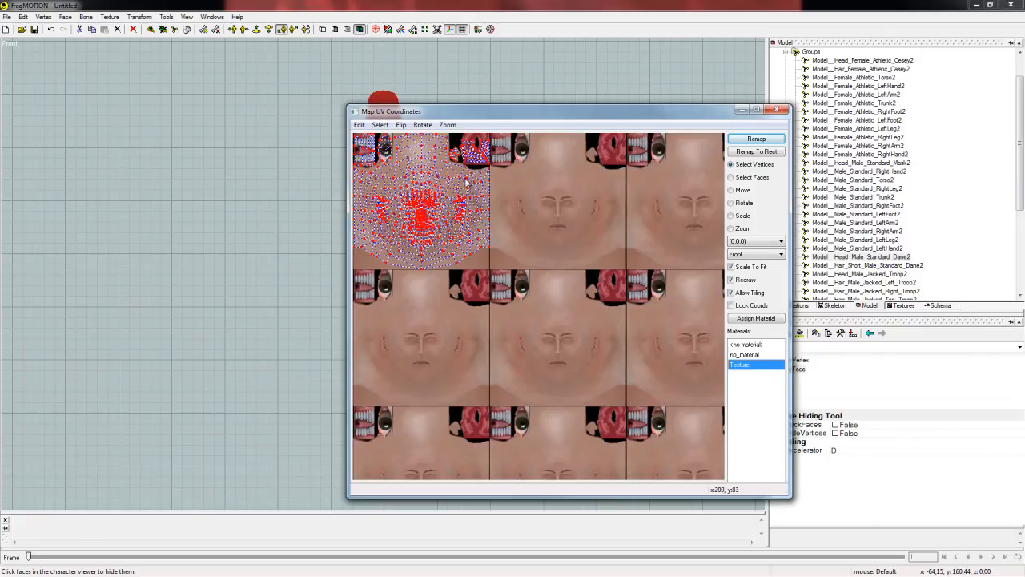
click(761, 320)
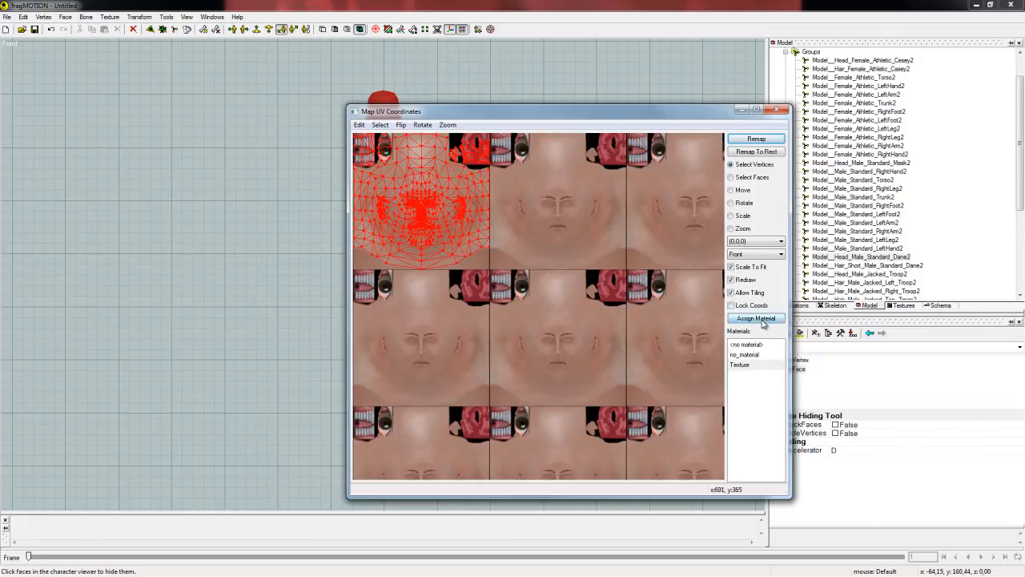
drag(725, 111, 659, 107)
click(711, 105)
right_click(855, 256)
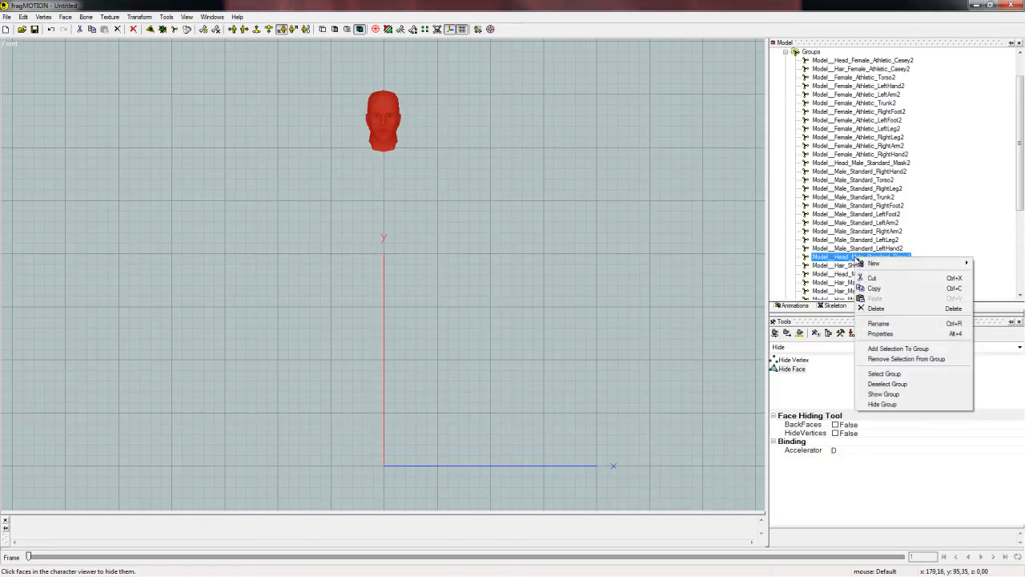
click(893, 384)
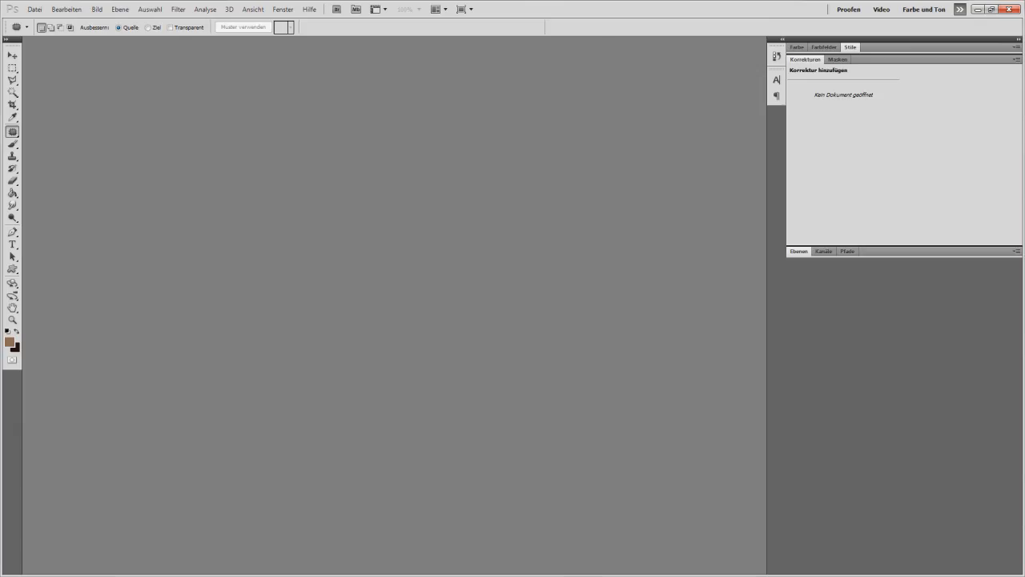
Switch to Photoshop and open Dane_Head_Face.png for editing.
key(alt+Tab)
drag(482, 141, 578, 175)
drag(506, 267, 243, 195)
alt+scroll(355, 367, up, 7)
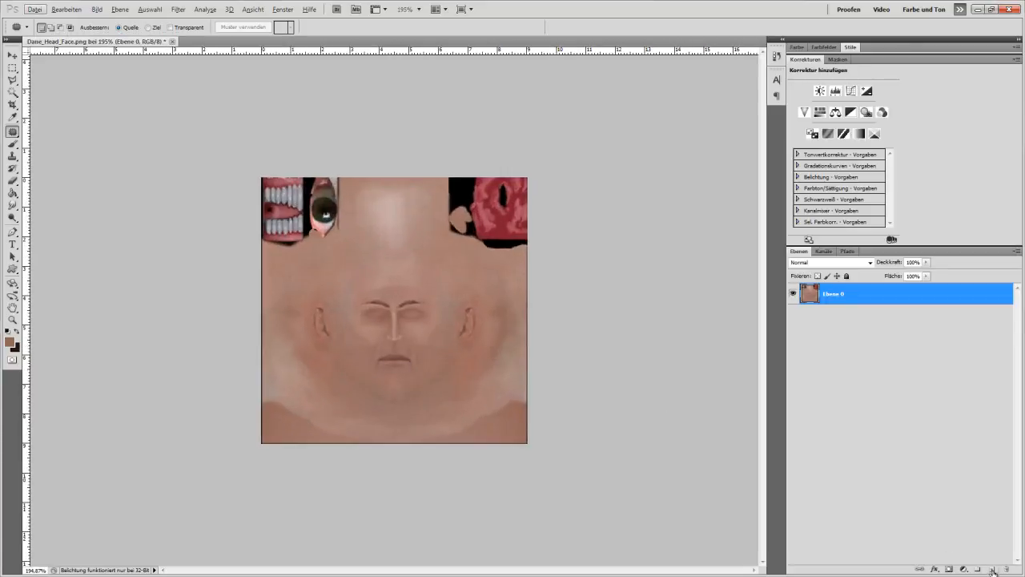
Add a new layer above the face texture and paint a black freehand brush line around the eyes, nose and mouth.
click(991, 569)
click(13, 144)
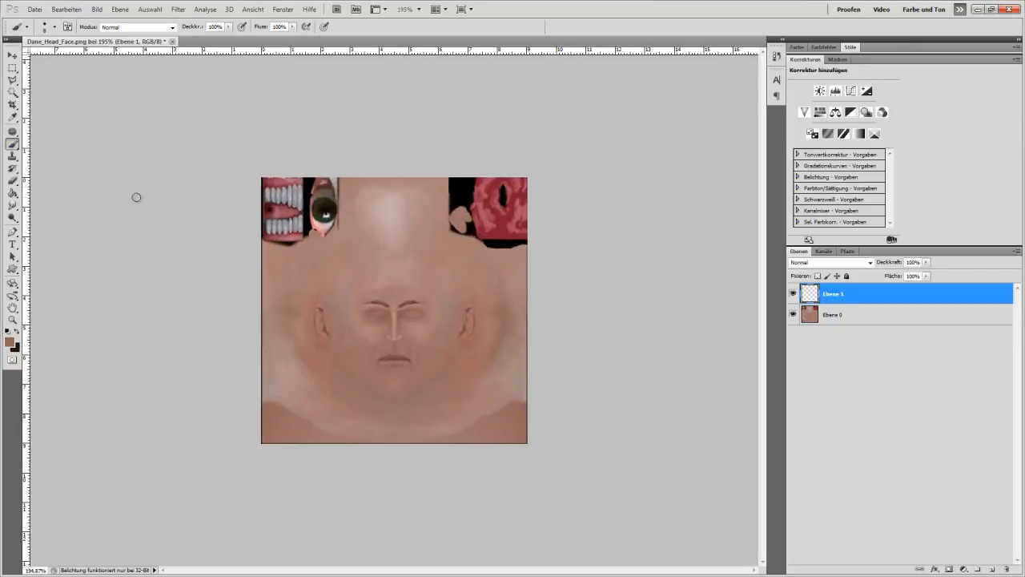
alt+scroll(82, 273, up, 3)
click(7, 330)
mouse_move(328, 378)
mouse_down()
mouse_move(317, 292)
mouse_move(425, 280)
mouse_move(404, 353)
mouse_move(472, 378)
mouse_up()
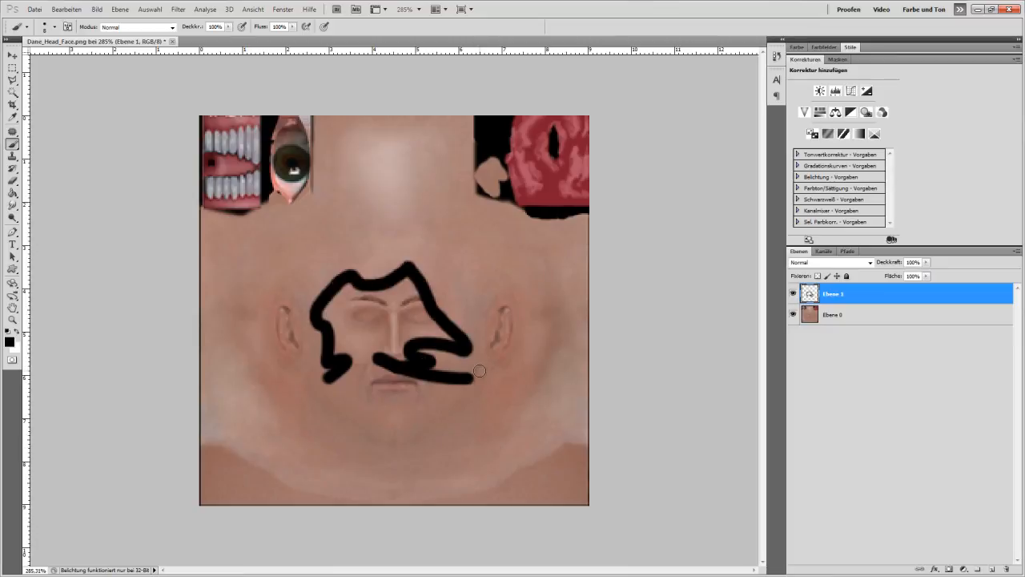
Save the painted texture in PNG format as Dane_Head_Face.png in the Texture tutorial folder, replacing the existing file.
click(35, 9)
click(84, 172)
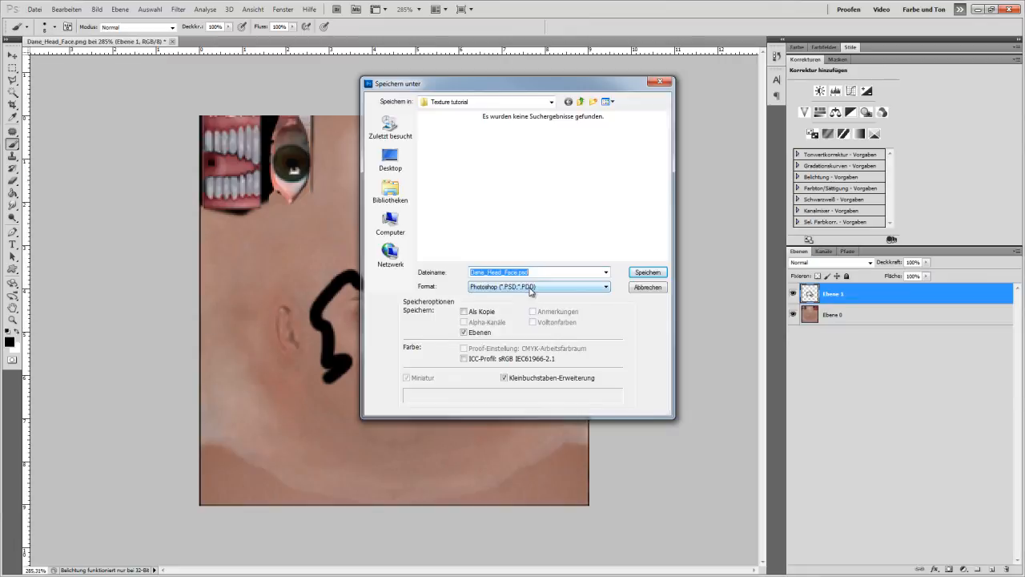
click(531, 287)
click(503, 400)
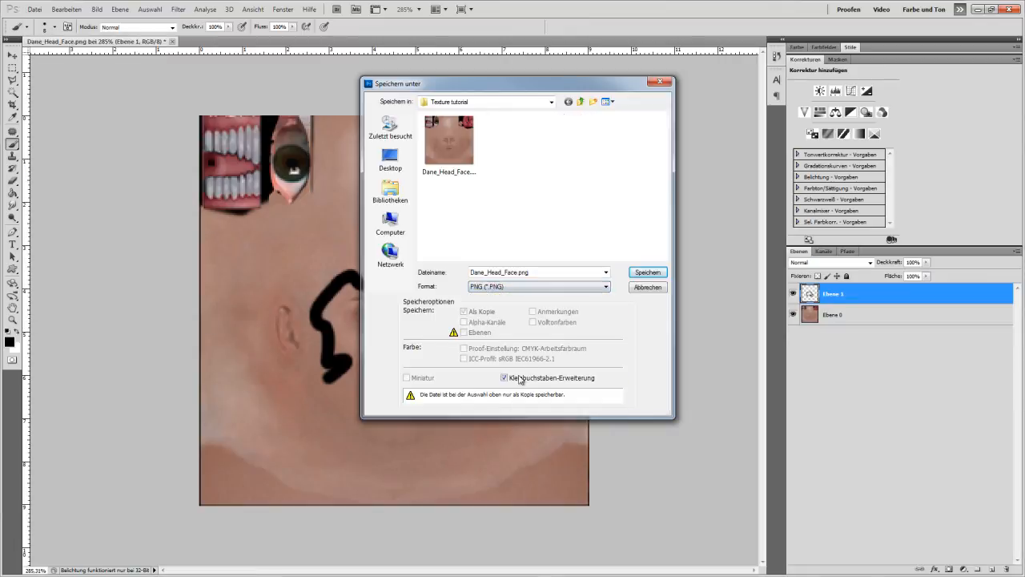
click(648, 273)
click(487, 221)
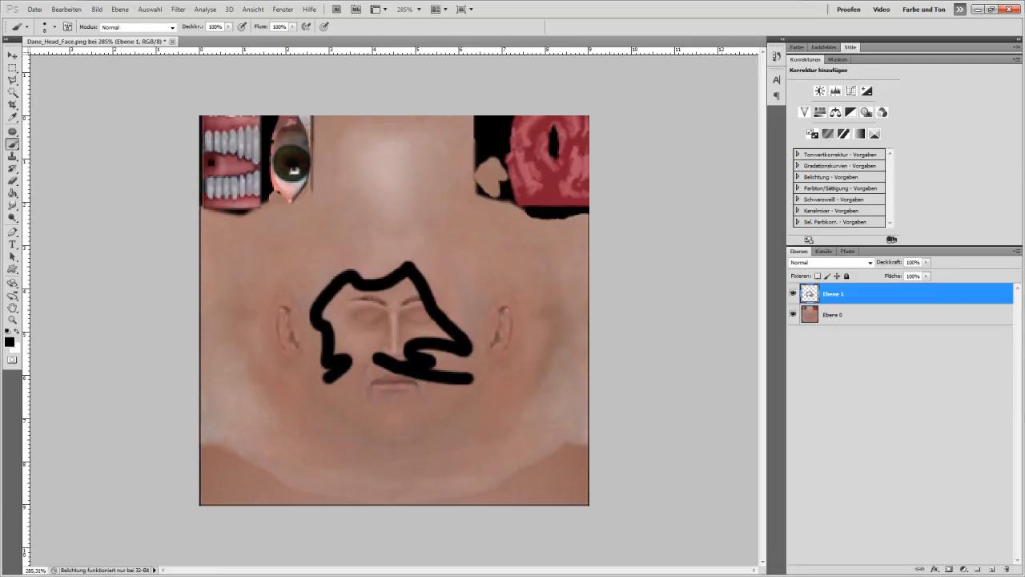
Switch to fragMOTION, refresh the loaded face texture and inspect the painted lines on the head model.
key(alt+Tab)
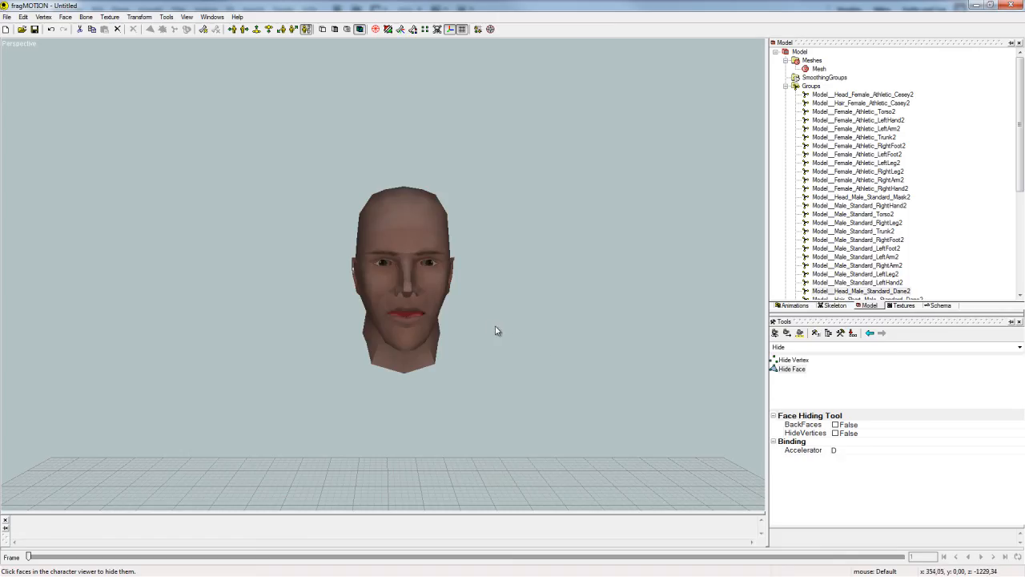
click(905, 306)
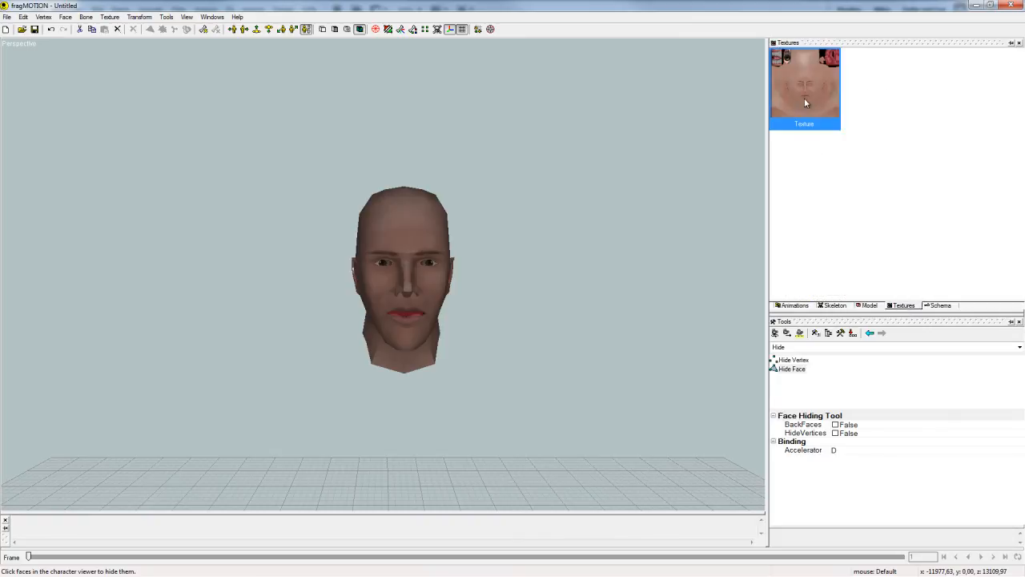
right_click(805, 102)
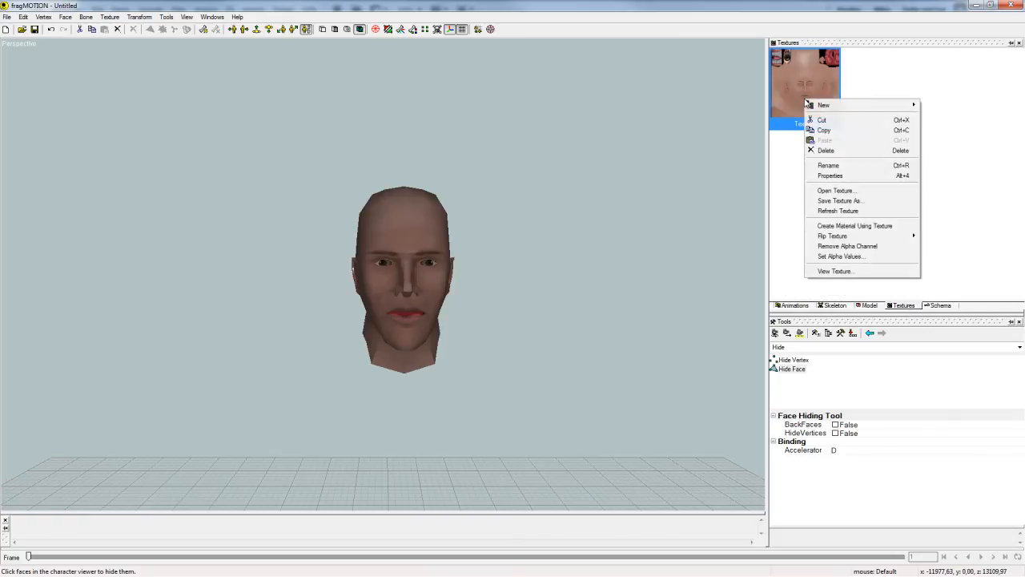
click(850, 214)
mouse_move(430, 332)
middle_down()
mouse_move(416, 335)
mouse_move(431, 334)
middle_up()
scroll(522, 348, up, 3)
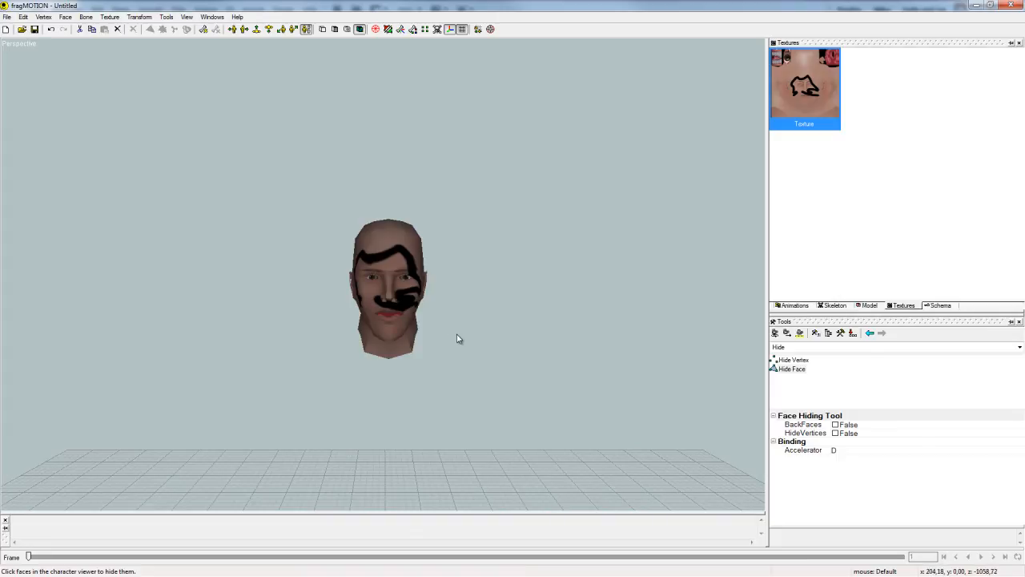
middle_drag(460, 339, 464, 334)
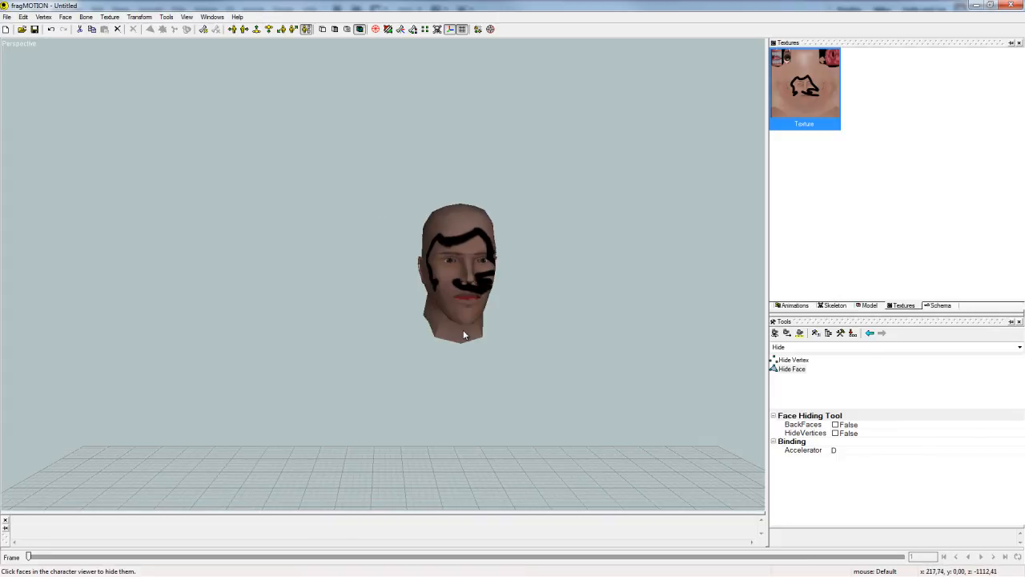